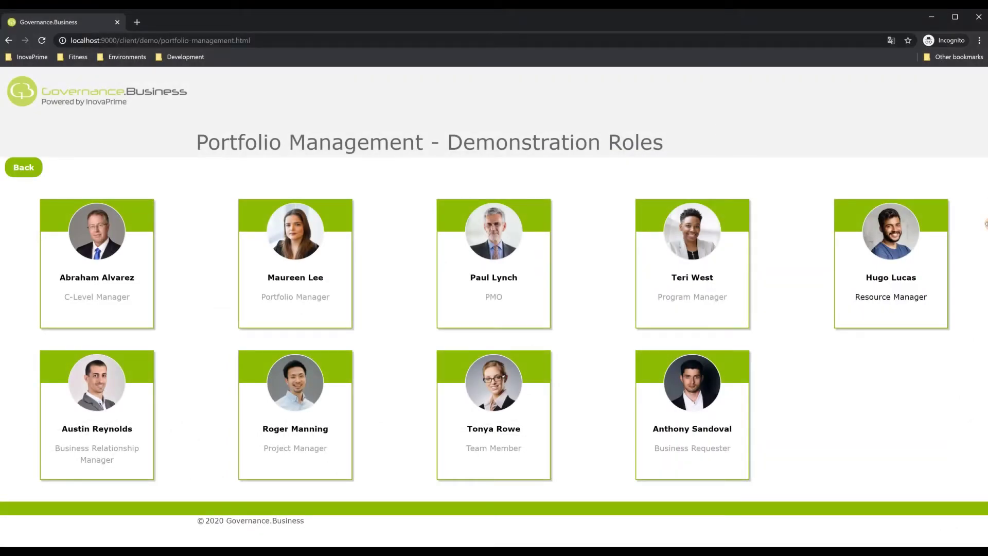
- Enter the demo as the Resource Manager and open Absence Management under the resource absences
left_click(862, 298)
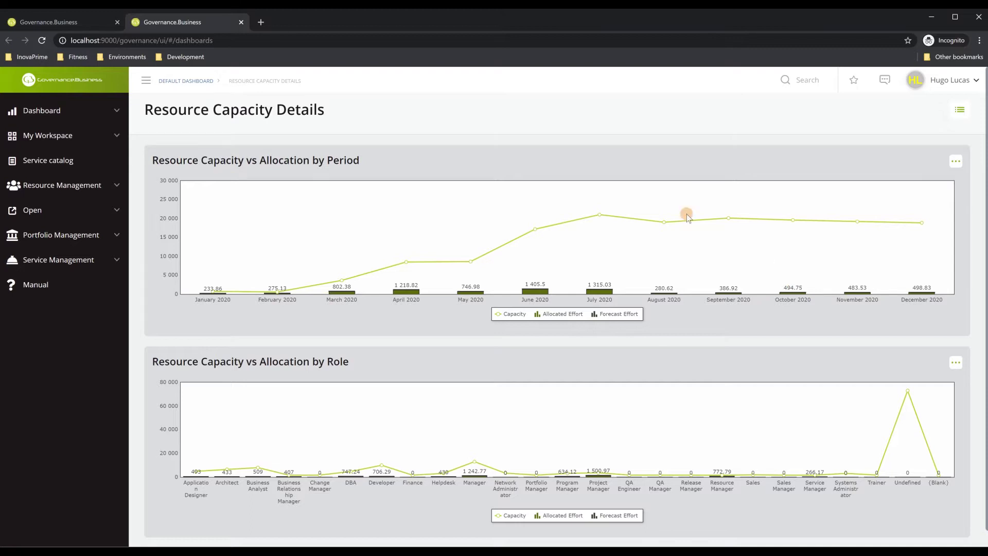
left_click(74, 193)
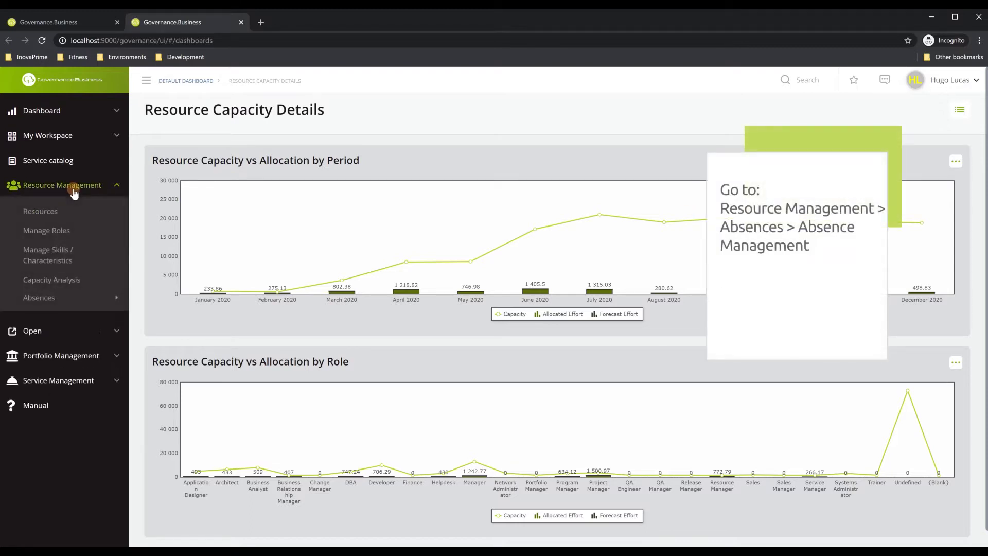
left_click(72, 297)
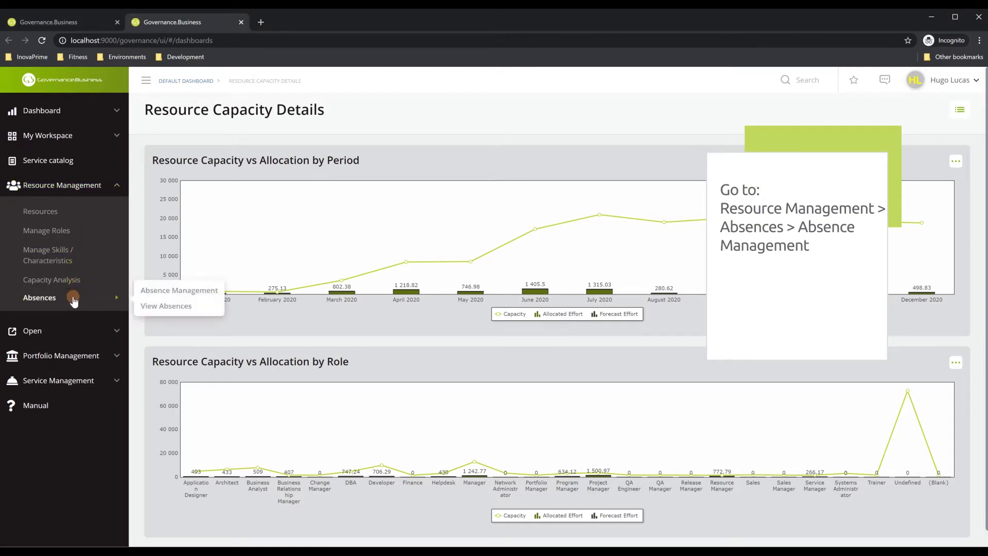
left_click(191, 291)
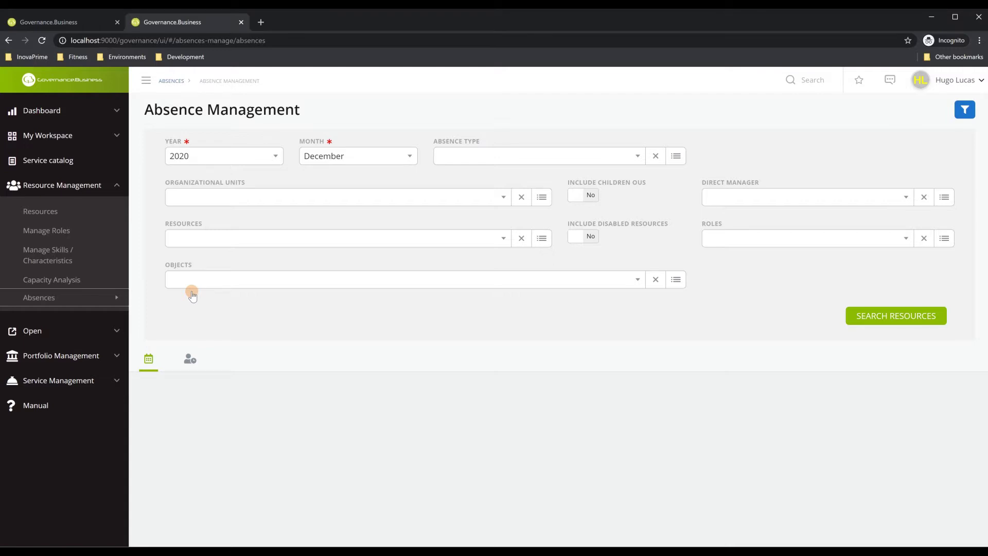
- Set the absence filter's month to March and search the resources for 2020
left_click(358, 162)
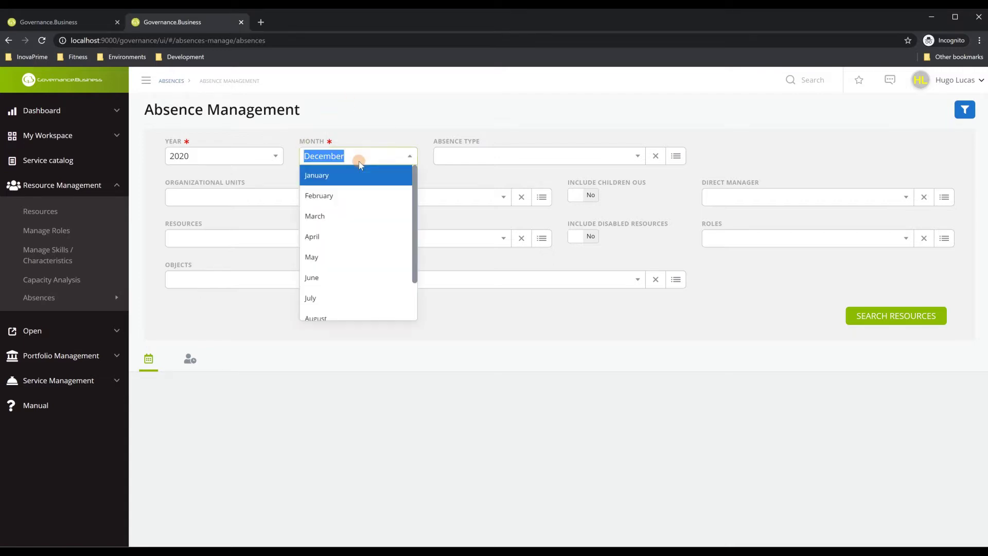
left_click(332, 219)
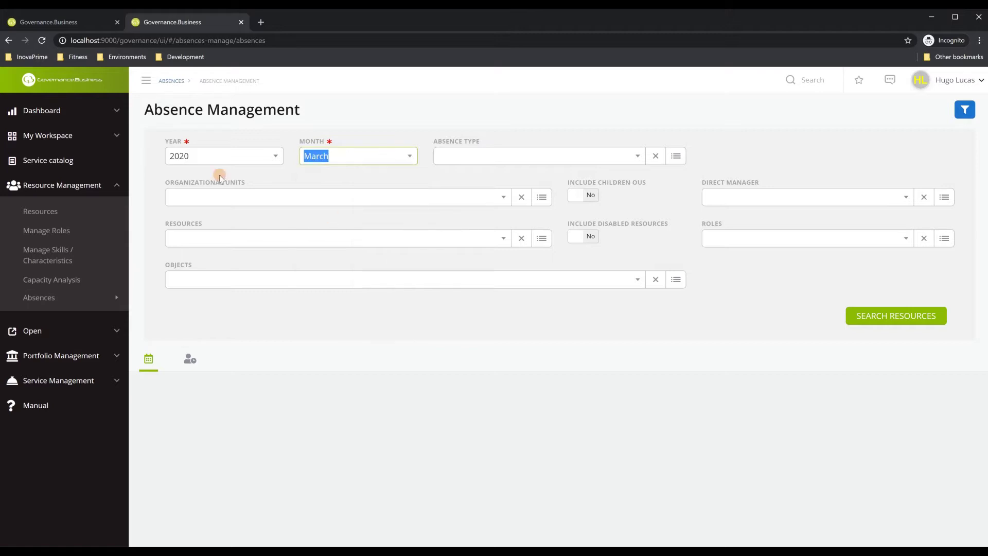
left_click(380, 173)
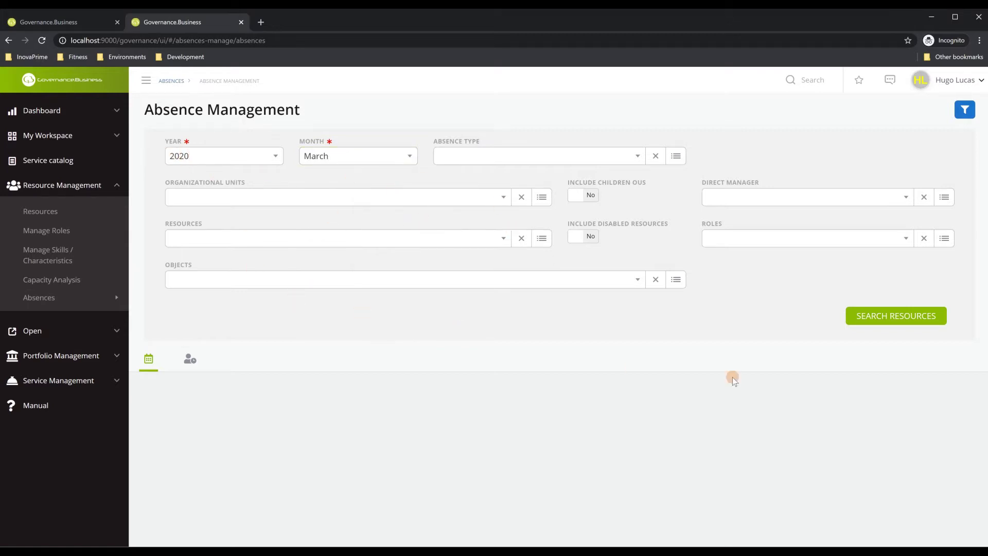
left_click(857, 318)
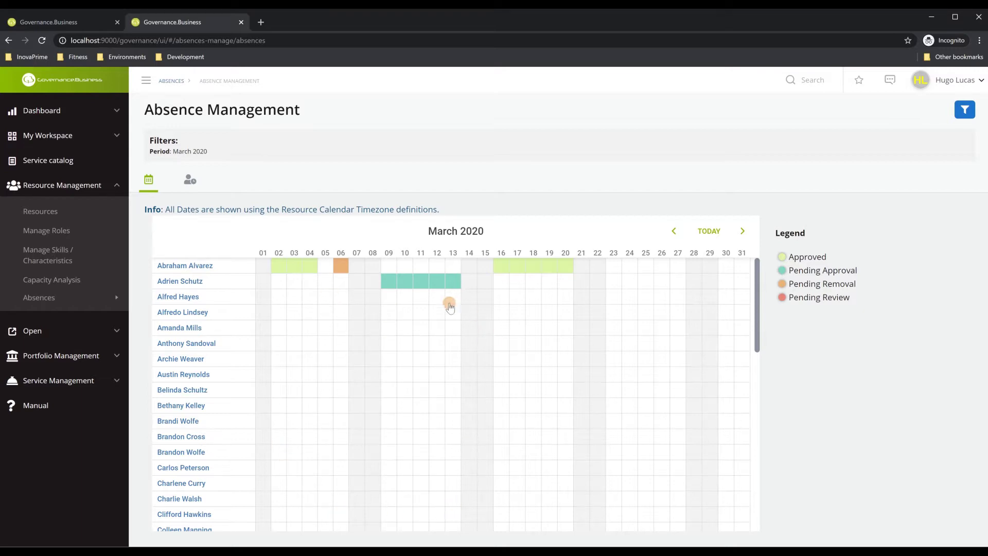
- Remove the first listed resource's approved absence on 2, 3 and 4 March 2020
mouse_move(309, 269)
left_click(278, 266)
left_click(294, 266)
left_click(310, 266)
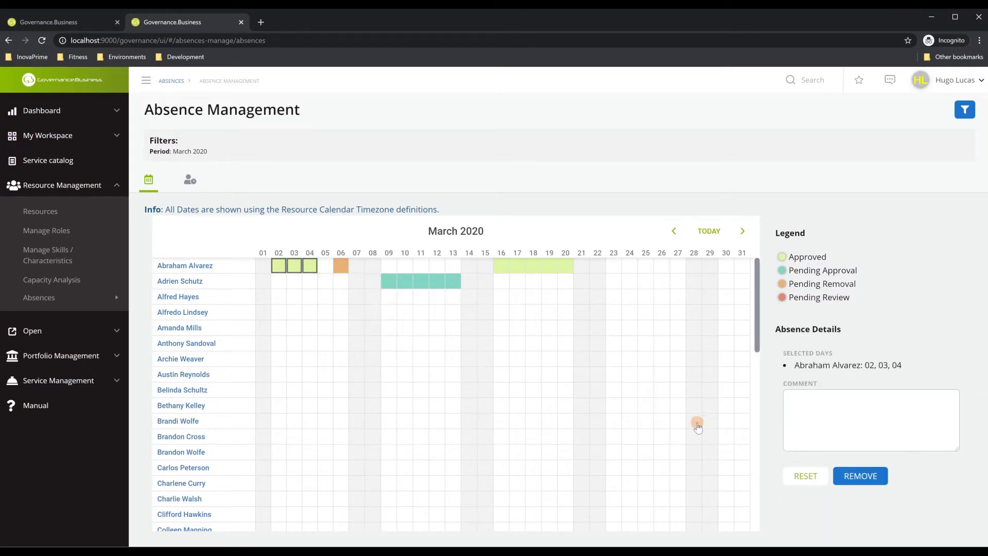
left_click(864, 477)
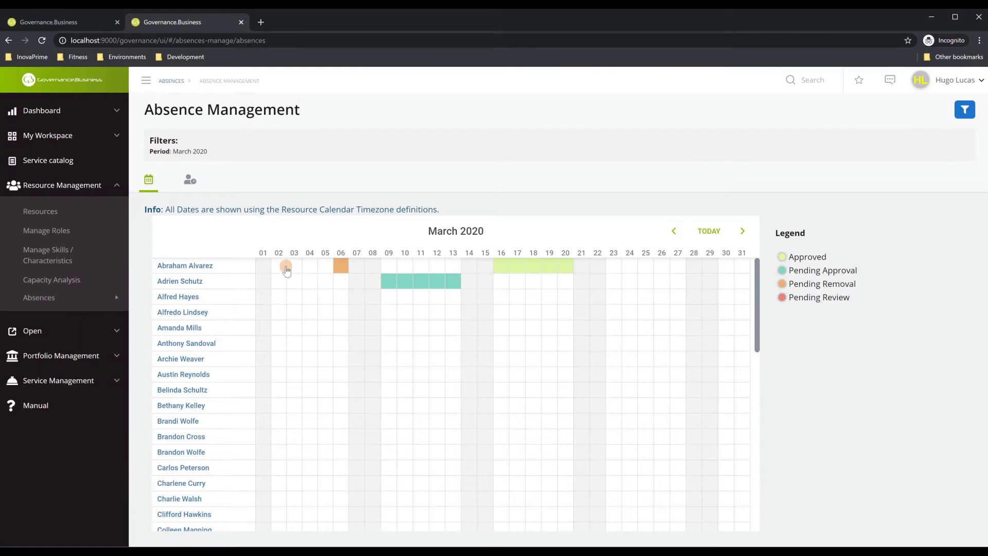
- Select 9 to 13 March for the first listed resource and set the absence type to Parental Leave
mouse_move(417, 282)
left_click_drag(389, 268, 451, 270)
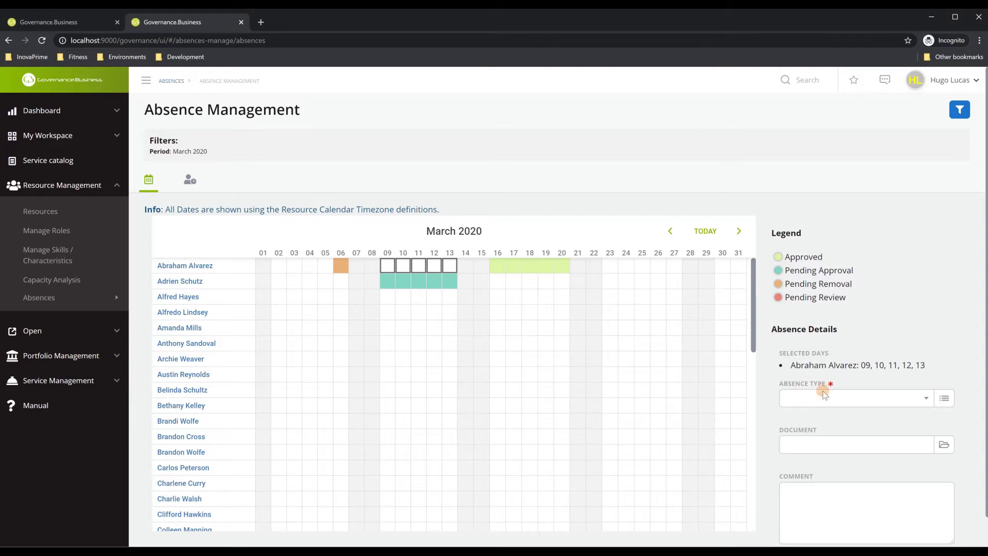
left_click(848, 399)
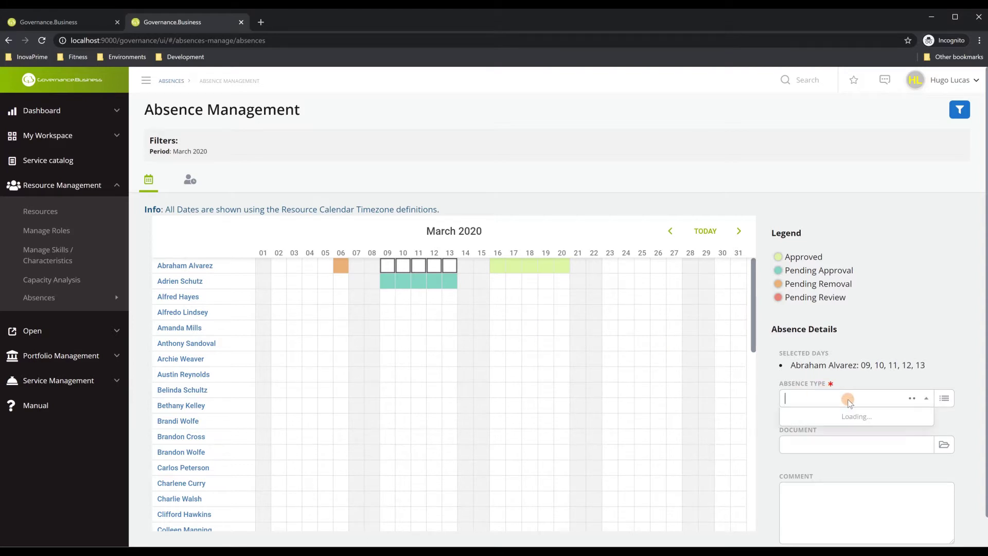
left_click(921, 349)
scroll(921, 347, "down", 1)
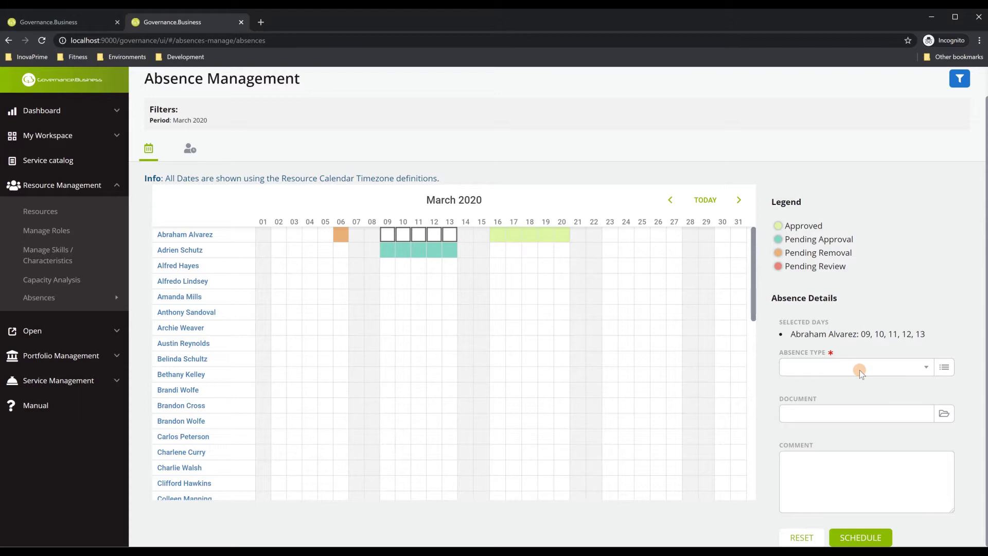
left_click(944, 367)
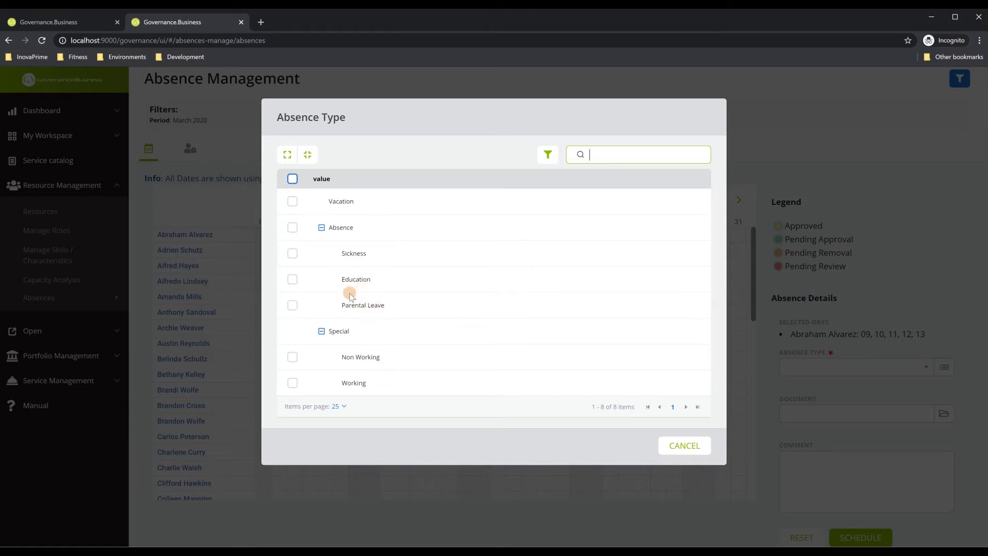
left_click(292, 305)
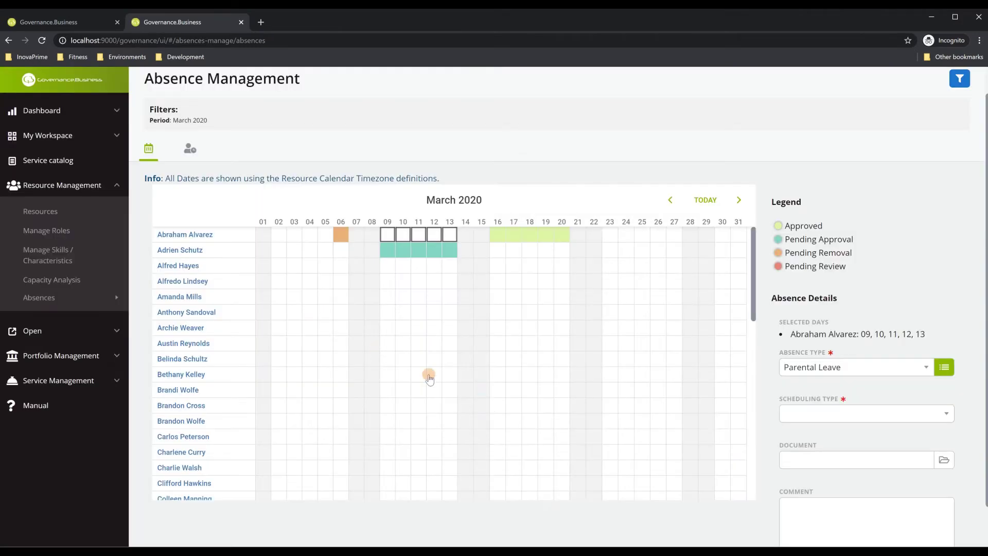
- Set the scheduling type to Full Day and schedule the parental leave
left_click(865, 415)
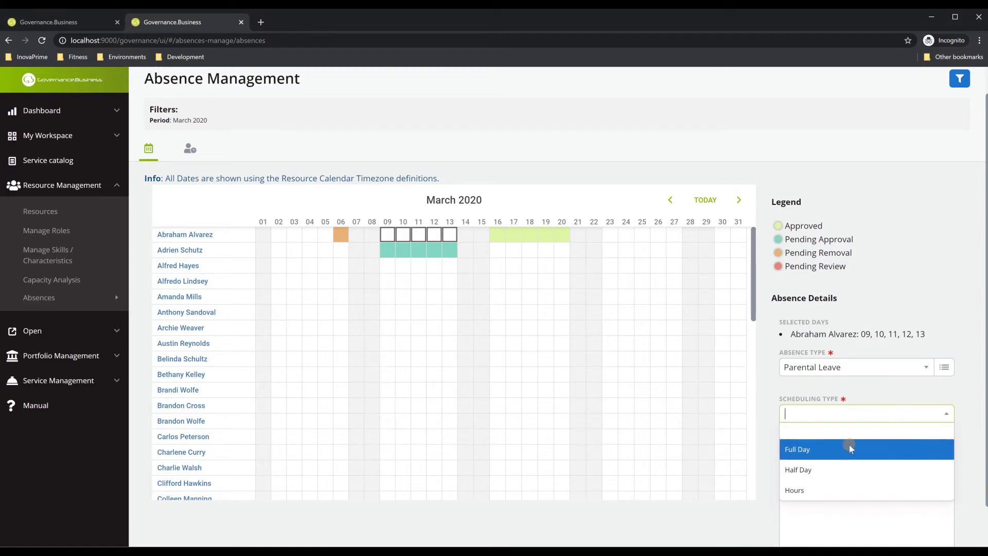
left_click(822, 449)
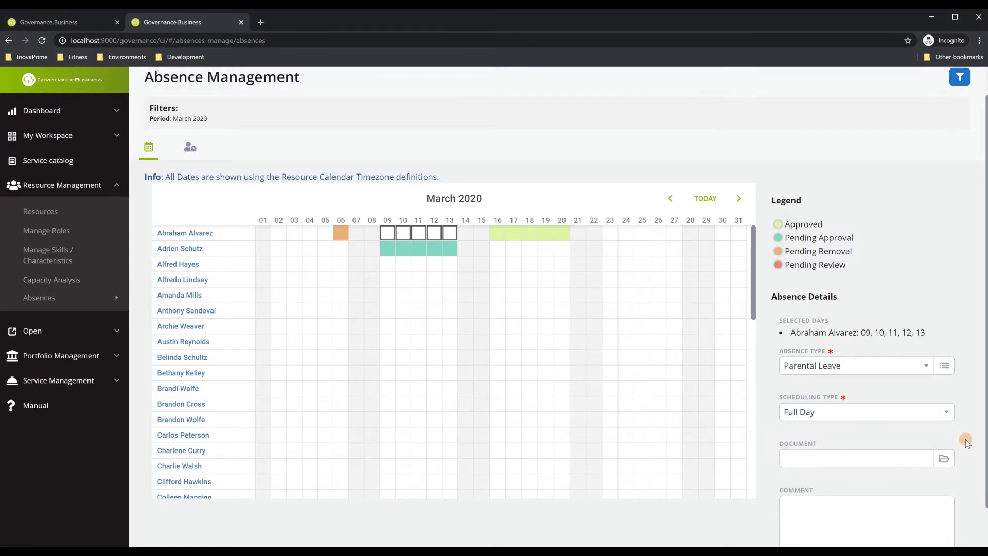
scroll(961, 441, "down", 1)
left_click(874, 538)
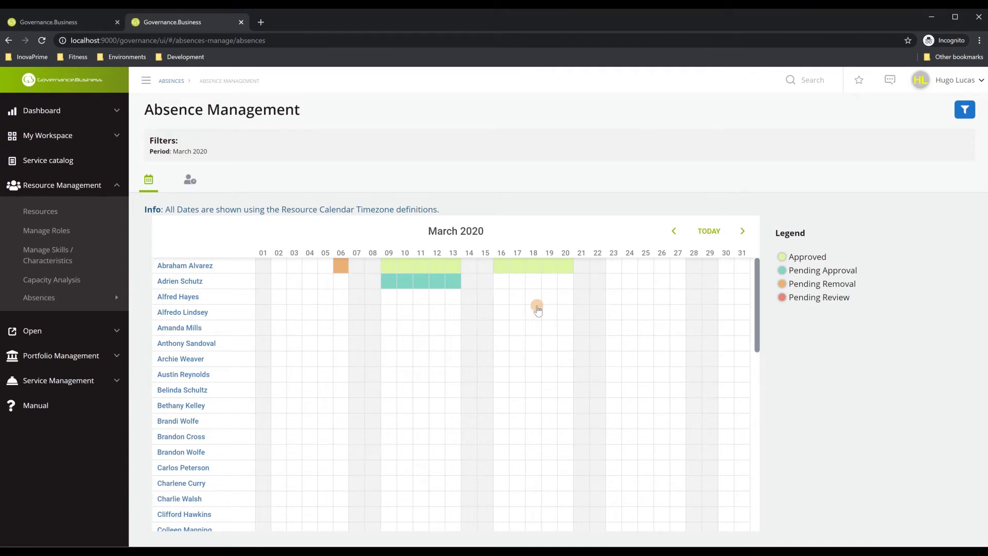
- Search for all absence allowances without filters in Manage Allowances and look through the resulting list
mouse_move(454, 270)
left_click(184, 185)
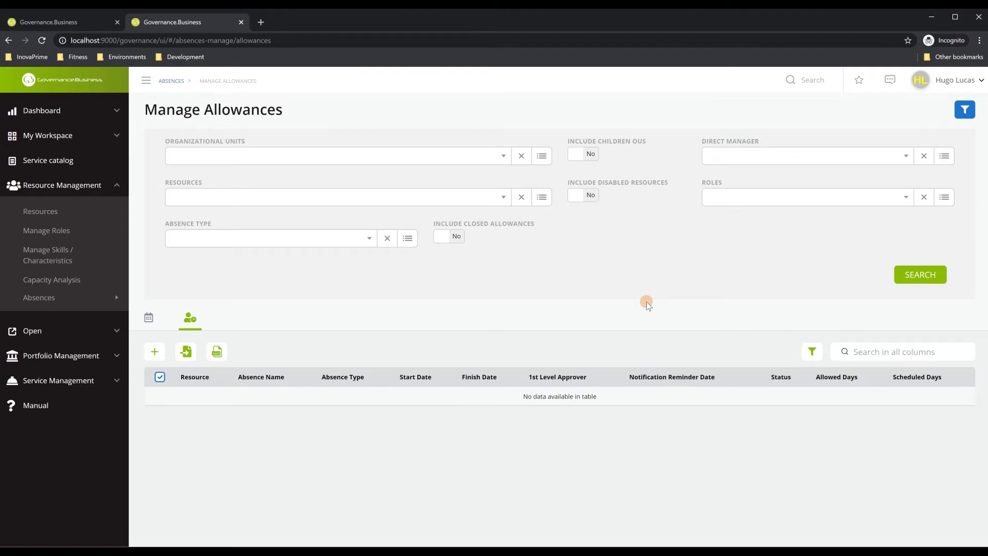
left_click(926, 280)
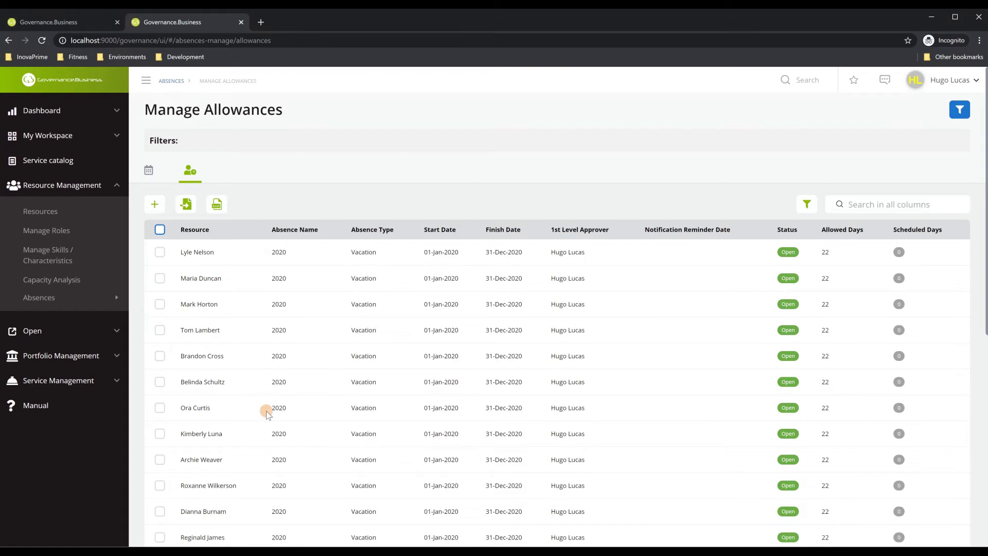
scroll(266, 411, "down", 2)
scroll(267, 411, "down", 3)
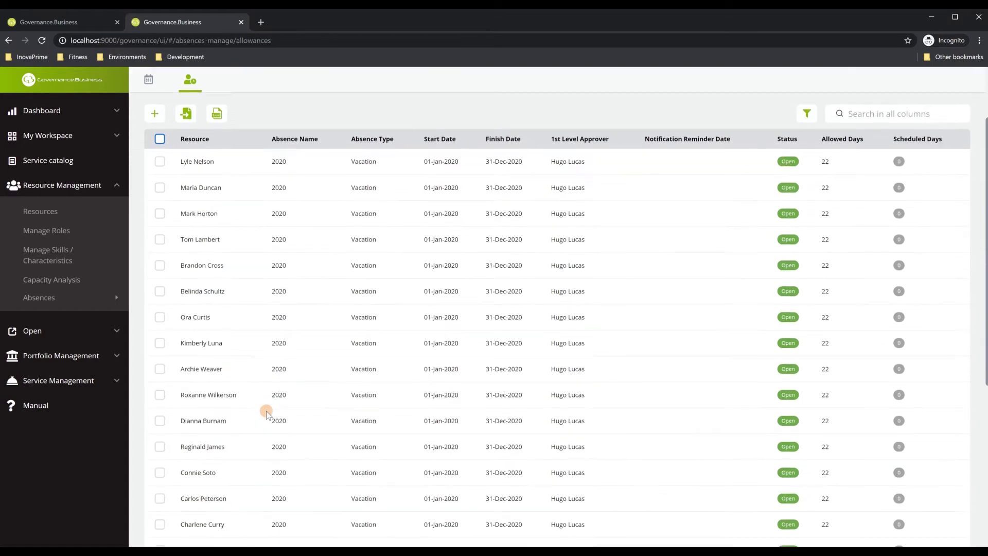
scroll(267, 410, "down", 4)
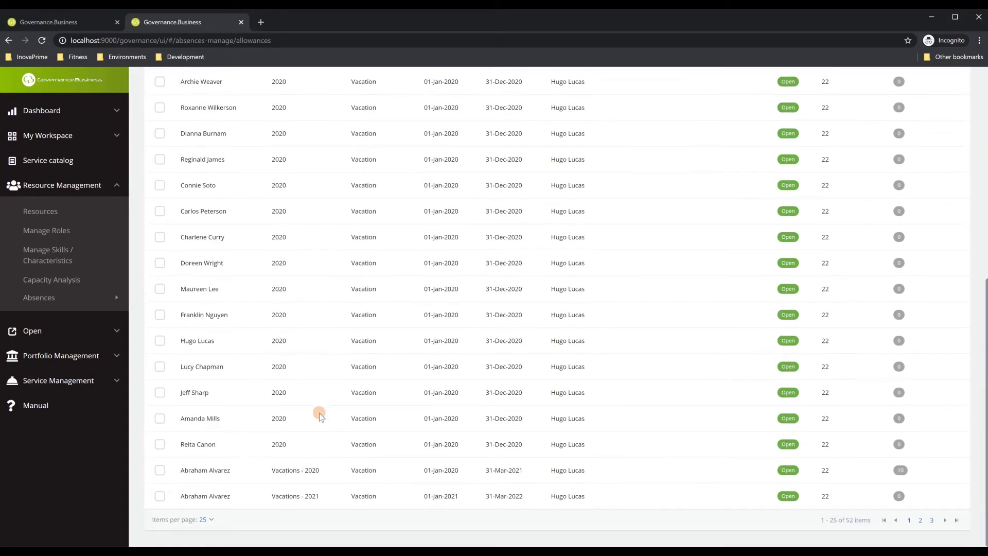
- Open the first listed resource's 2020 vacation allowance for editing
scroll(868, 387, "up", 7)
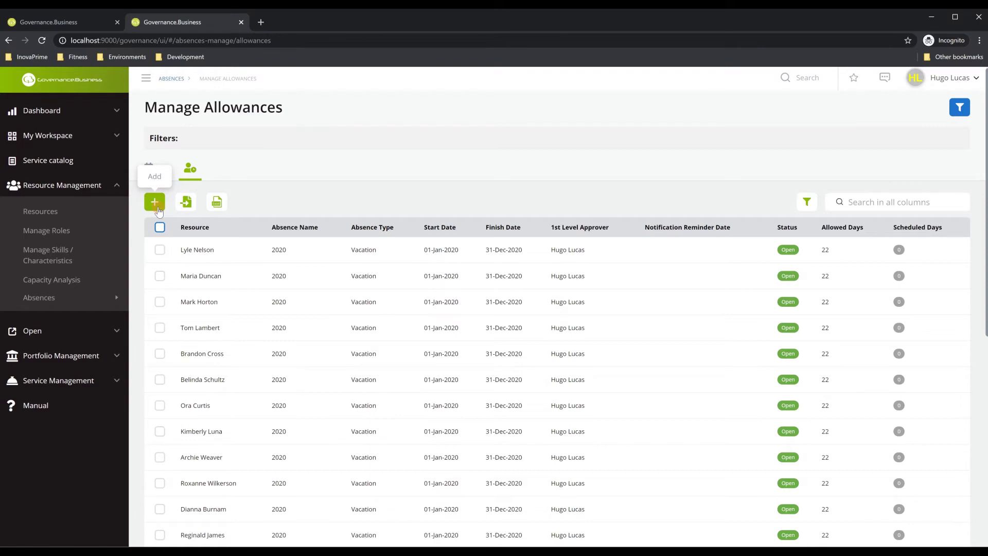
left_click(160, 250)
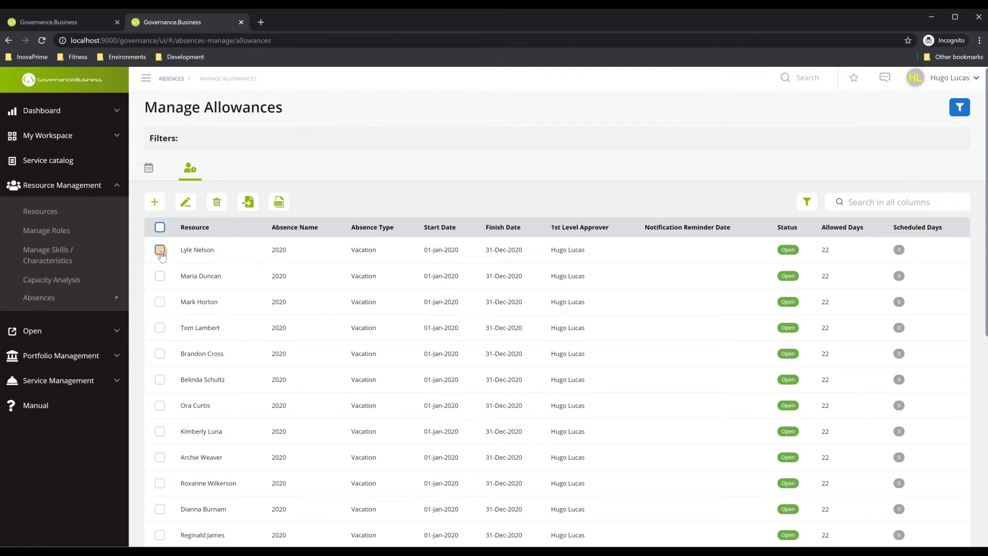
left_click(186, 203)
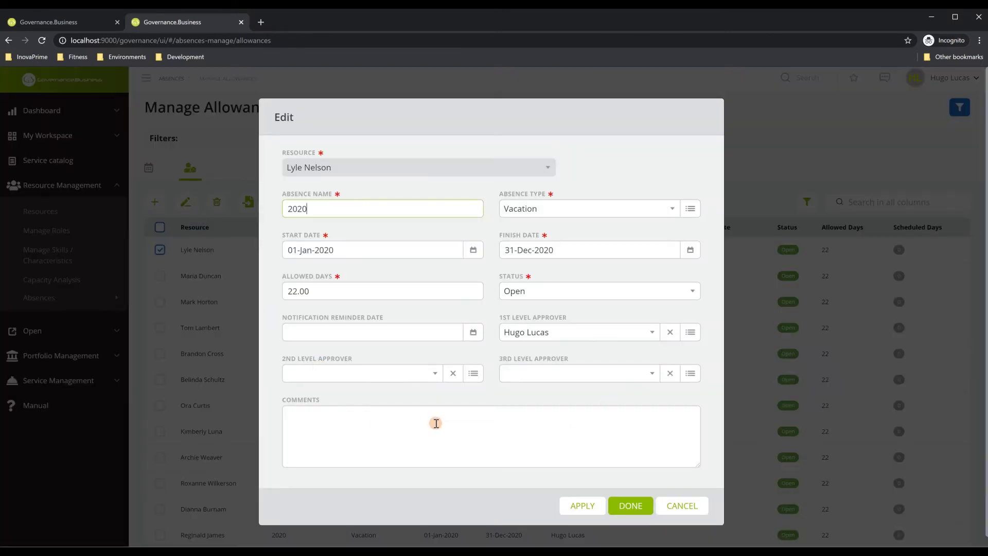
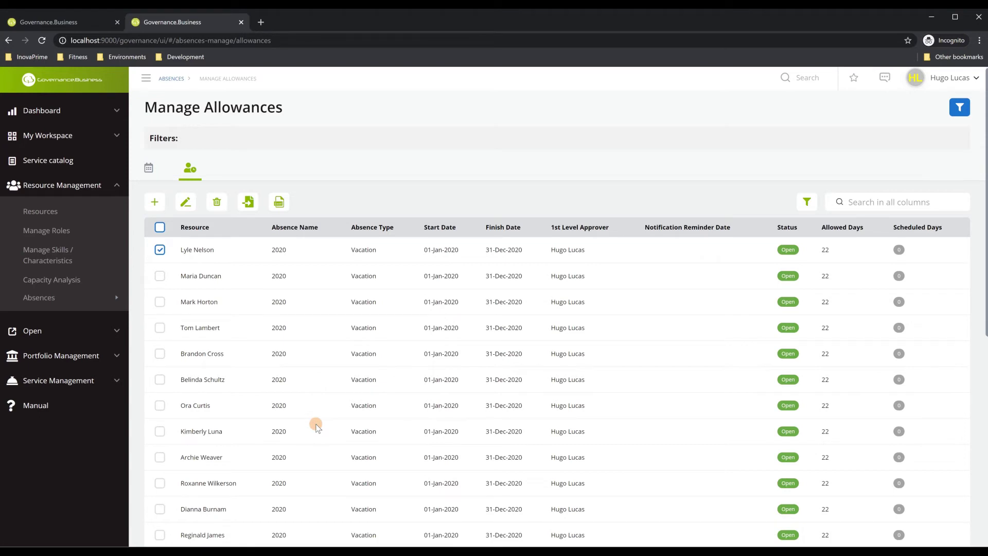
- Download the Resource Absence Allowance import template and upload Manage Allowances - Import.xlsx as the data file
left_click(249, 203)
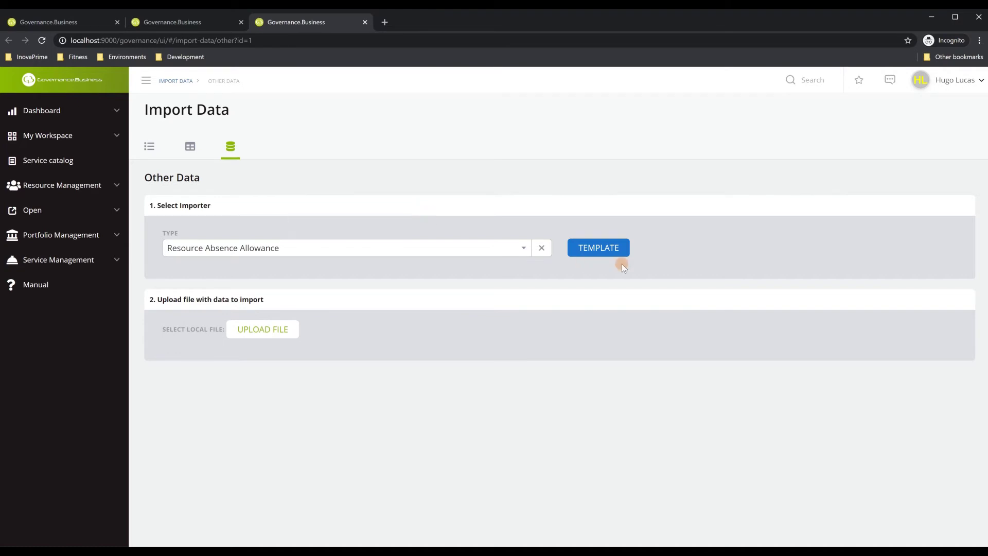
left_click(610, 249)
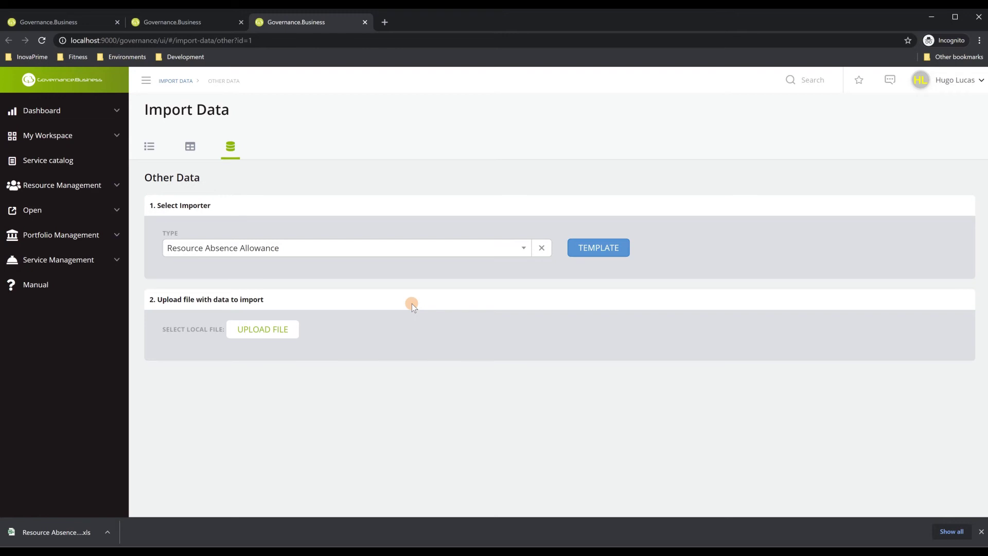
left_click(276, 333)
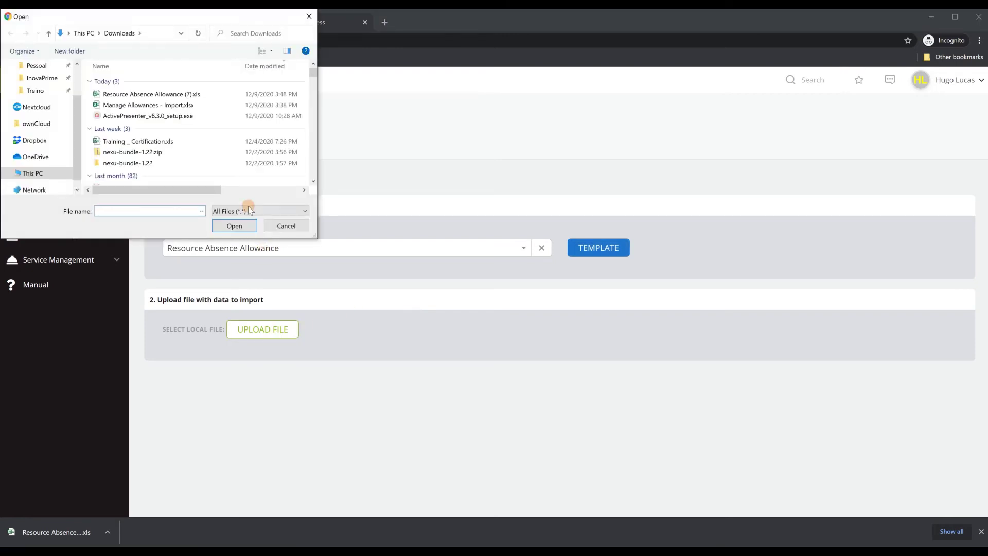
left_click(161, 105)
left_click(231, 225)
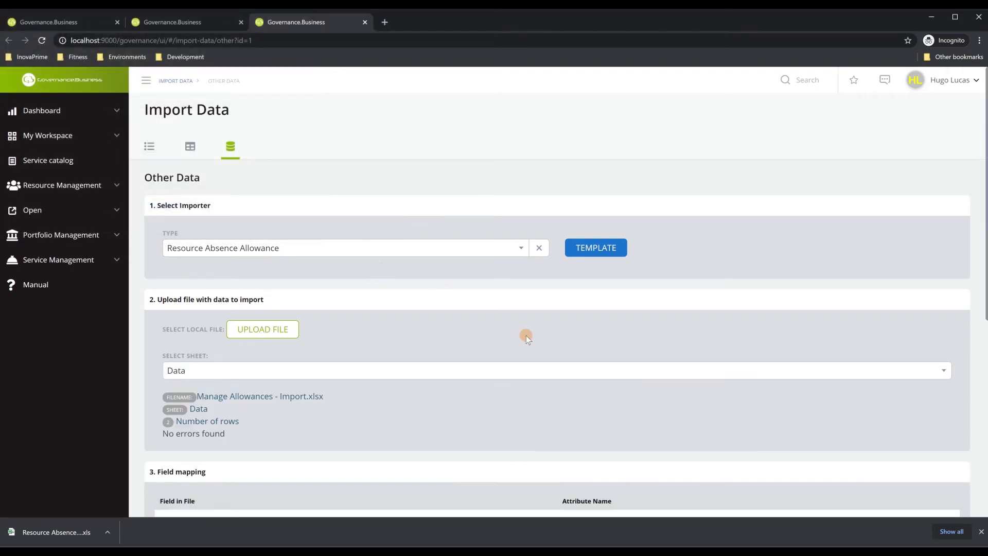
- Review the uploaded file details, the field mapping of the import columns and the batch size setting before importing
scroll(526, 334, "down", 1)
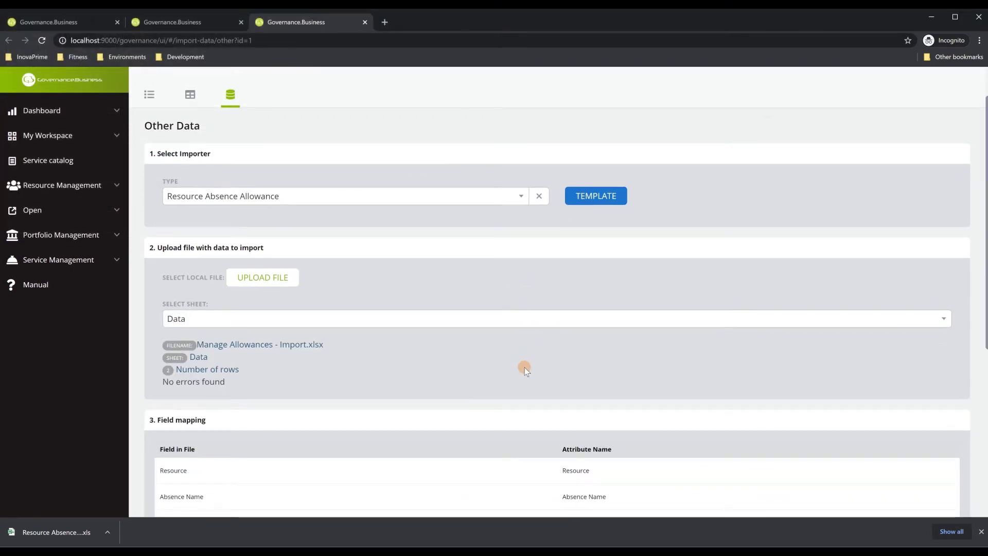
scroll(524, 367, "down", 1)
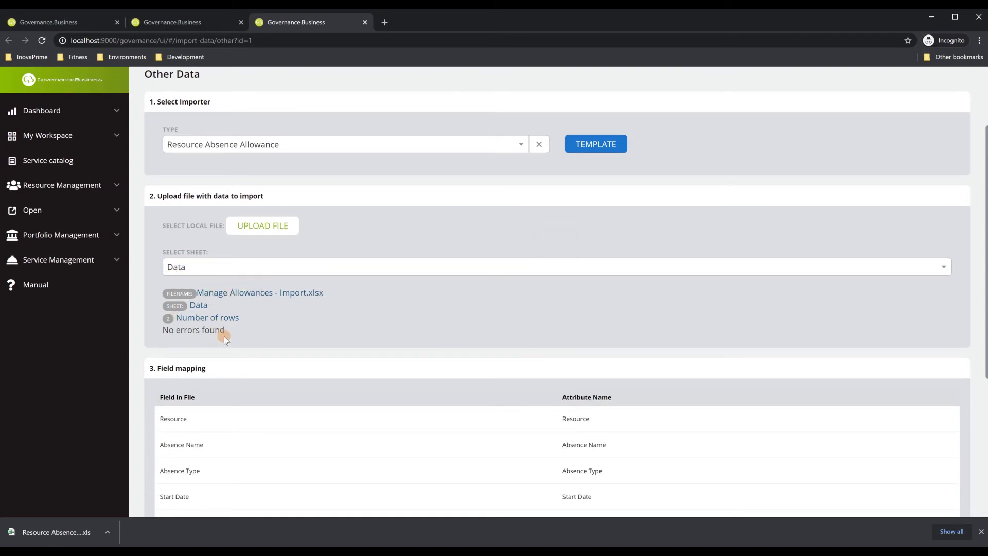
scroll(227, 325, "down", 2)
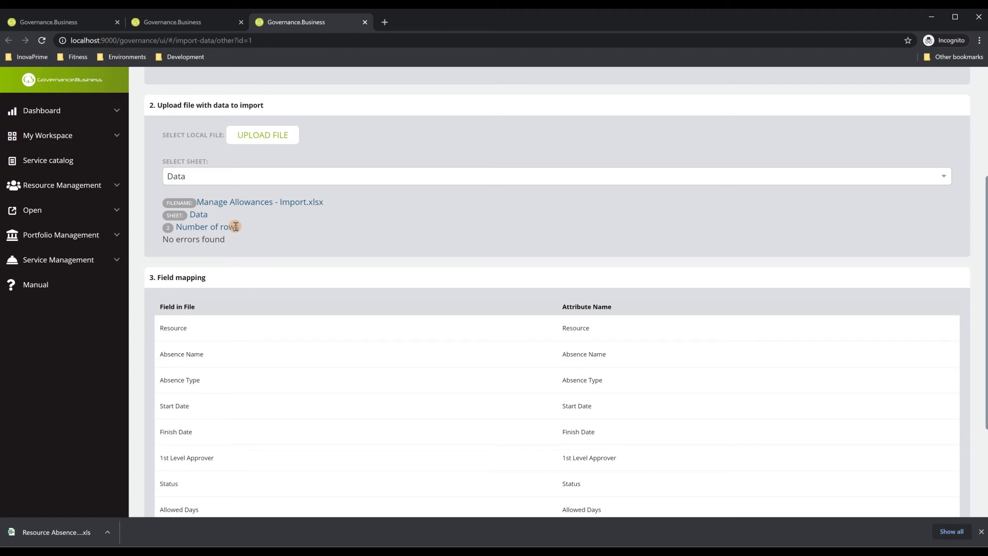
scroll(264, 292, "down", 2)
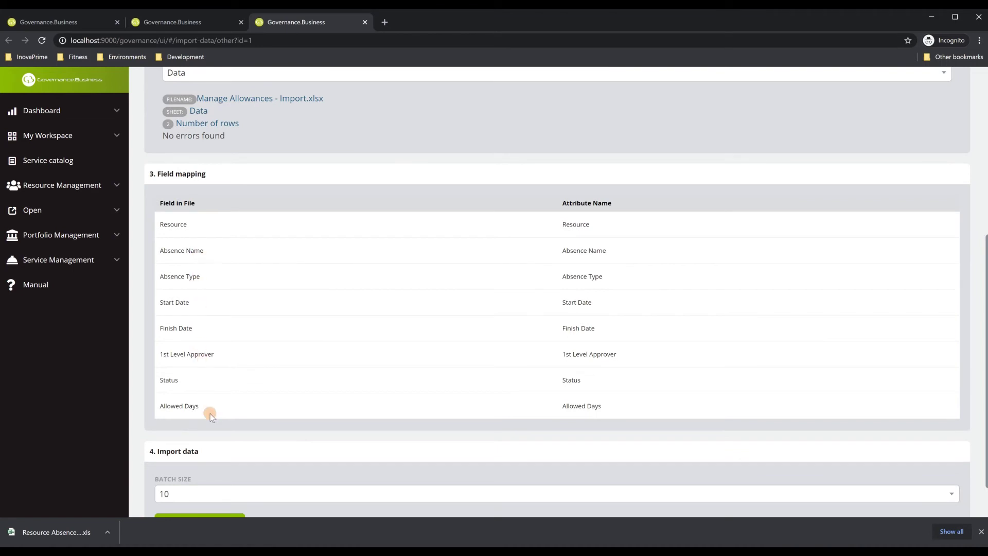
scroll(233, 432, "down", 1)
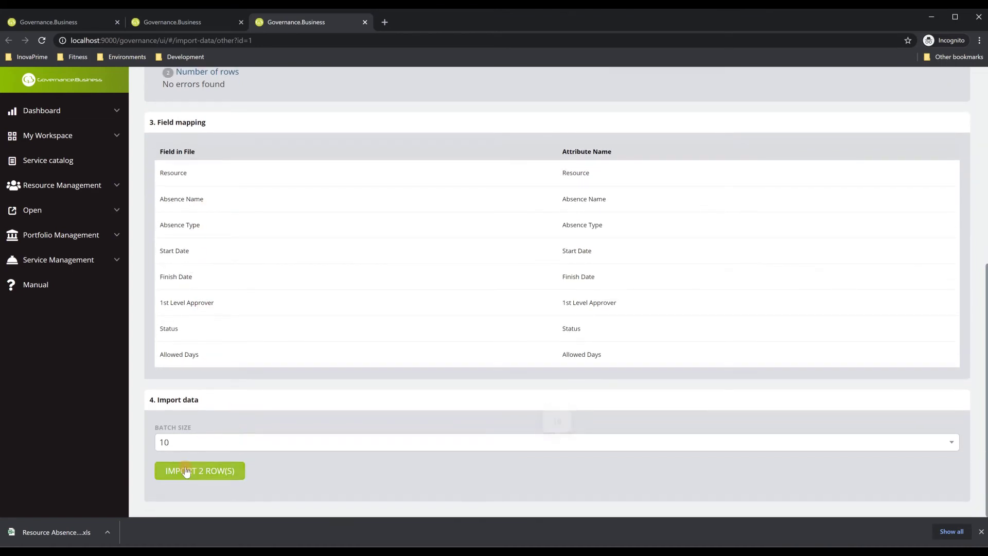
left_click(186, 474)
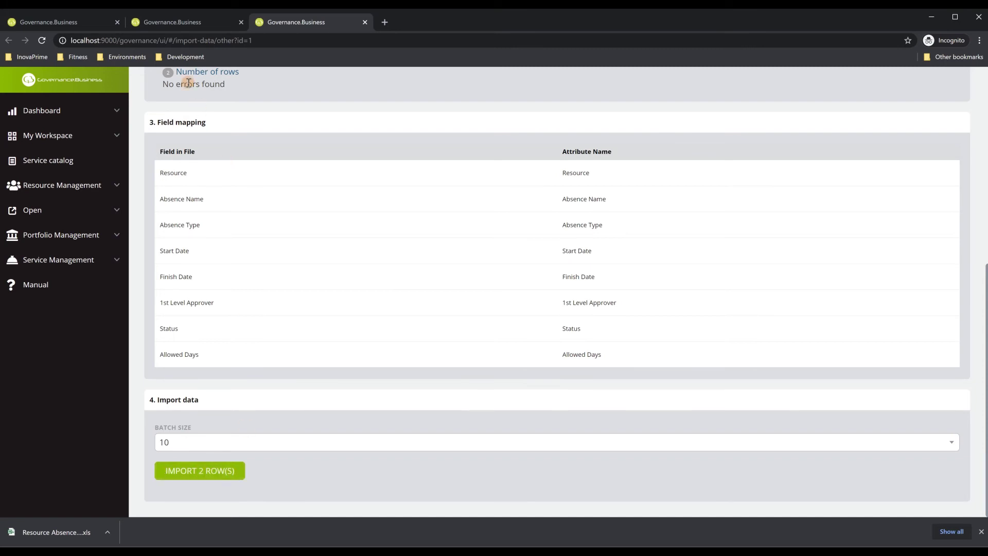
- Filter Manage Allowances by the resource whose allowances are being imported and search for their existing allowances
left_click(180, 23)
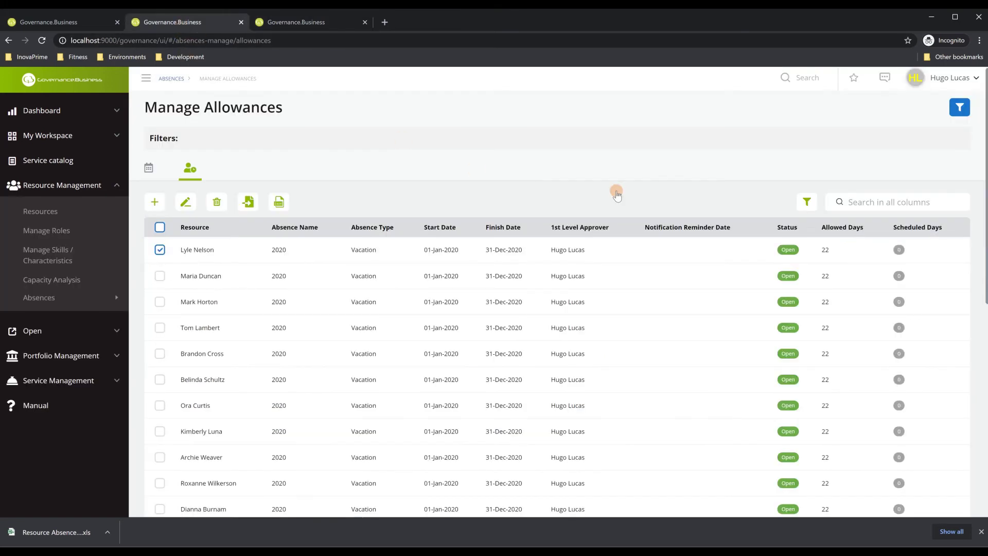
left_click(960, 109)
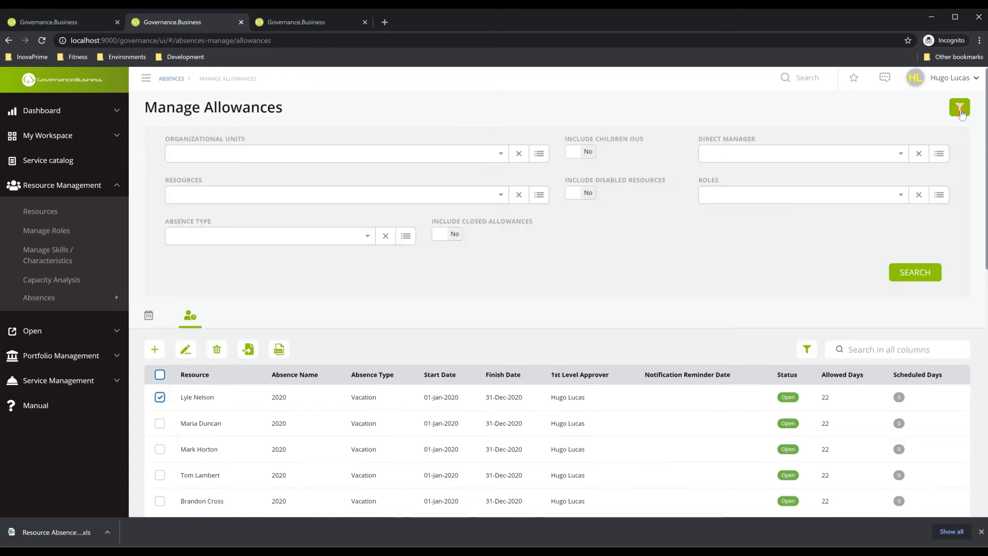
left_click(389, 193)
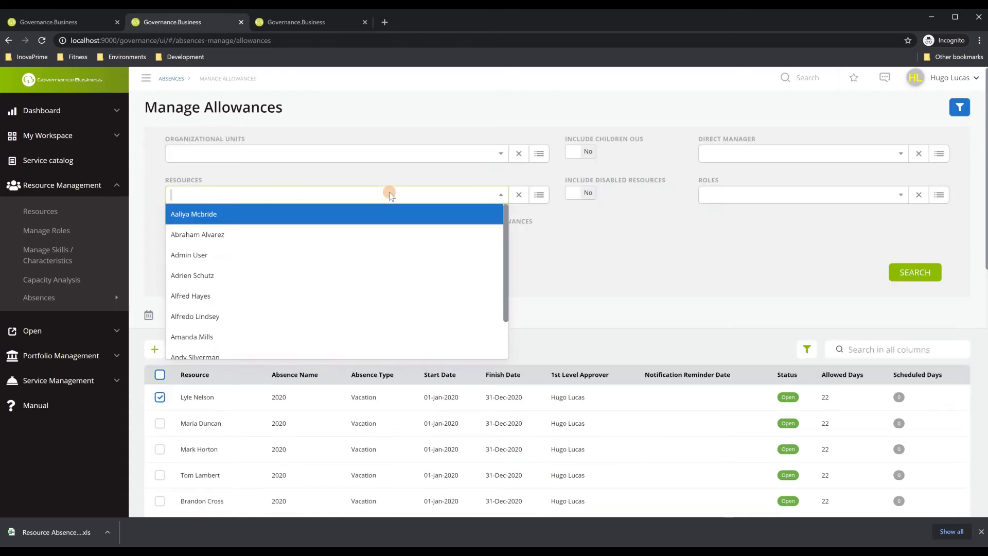
type("lyle")
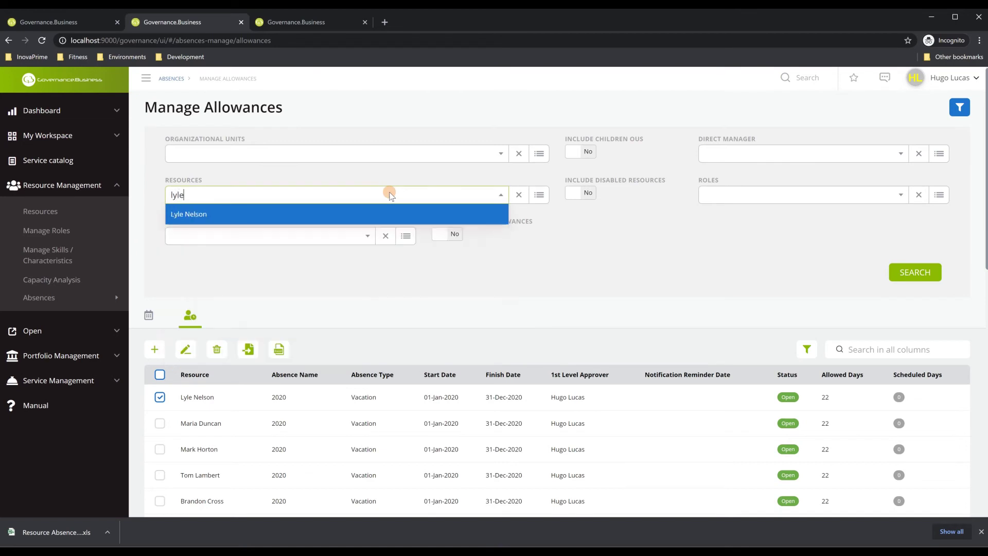
key("Return")
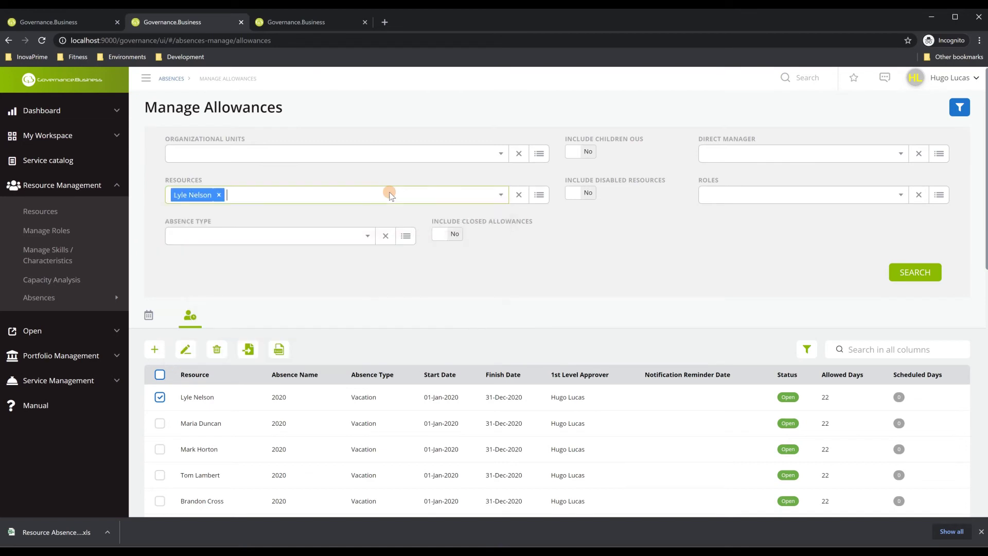
left_click(921, 272)
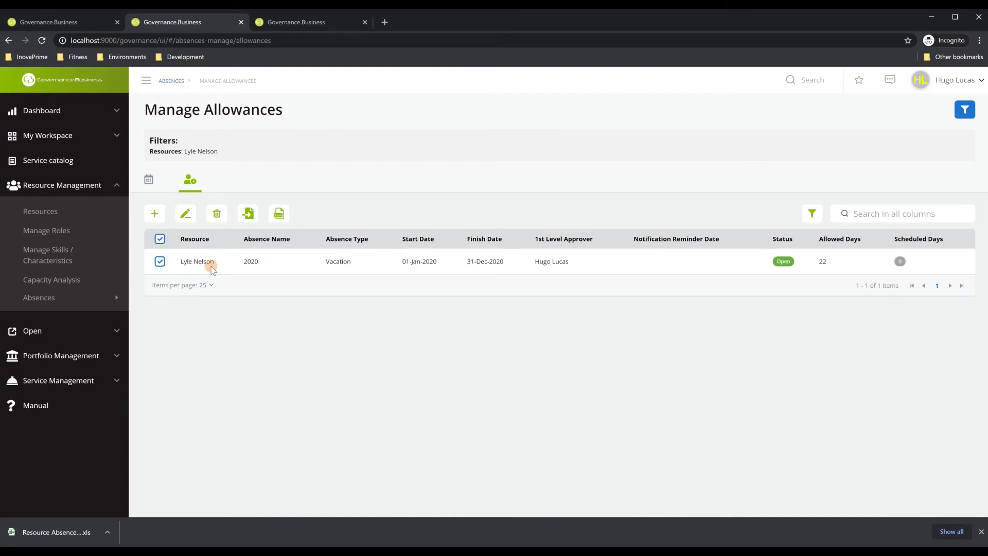
- Return to Import Data and import the 2 allowance rows with a batch size of 10
left_click(287, 23)
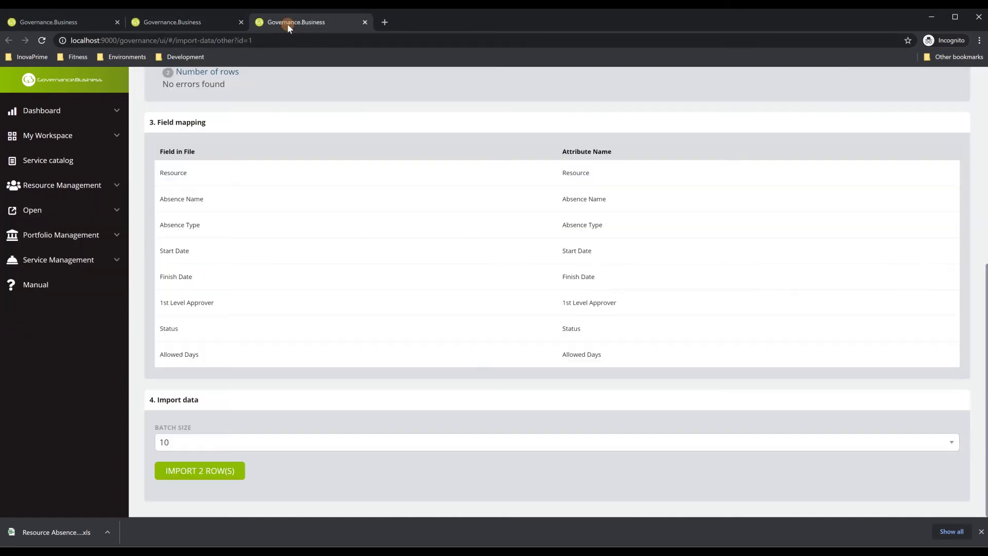
left_click(223, 470)
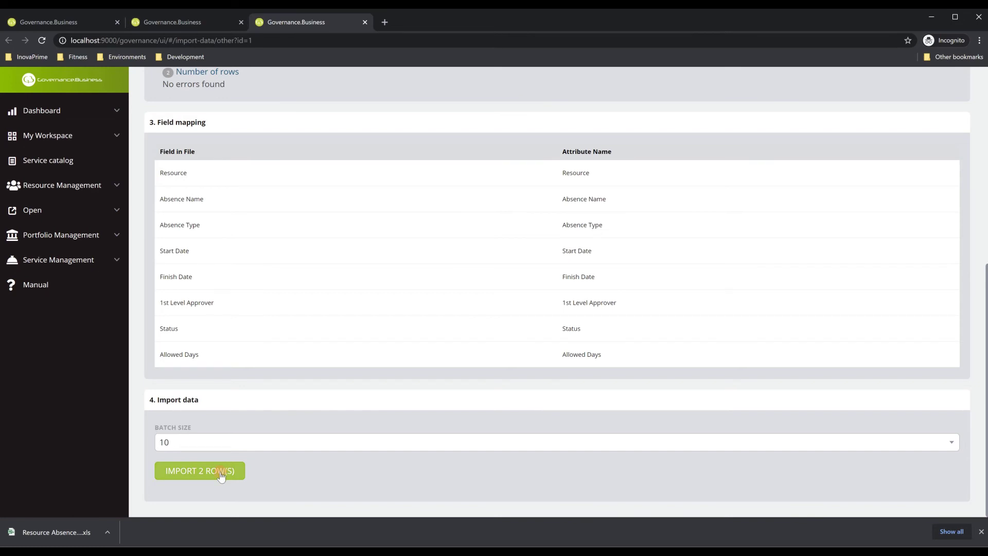
scroll(490, 419, "down", 1)
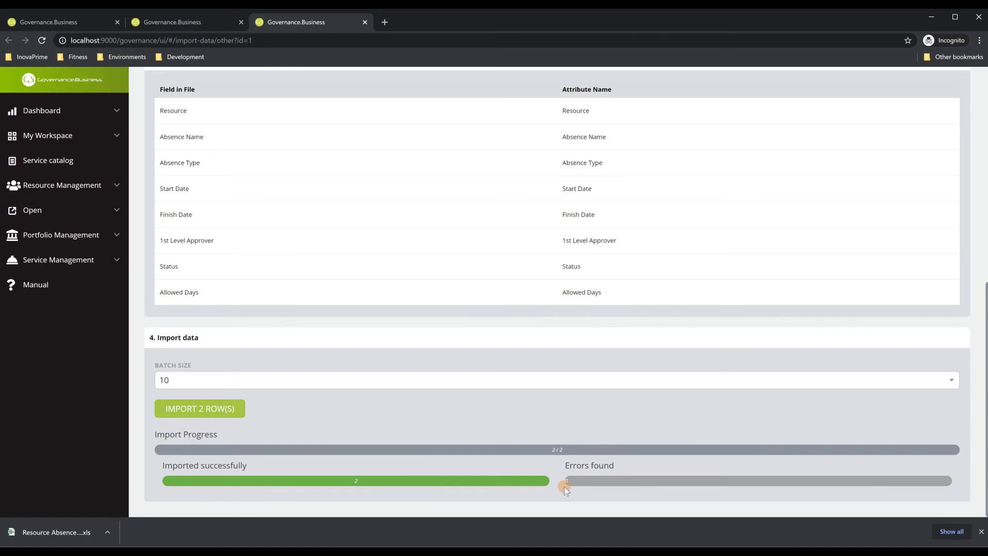
- Rerun the Manage Allowances search for the same resource and deselect their 2020 vacation allowance
left_click(198, 25)
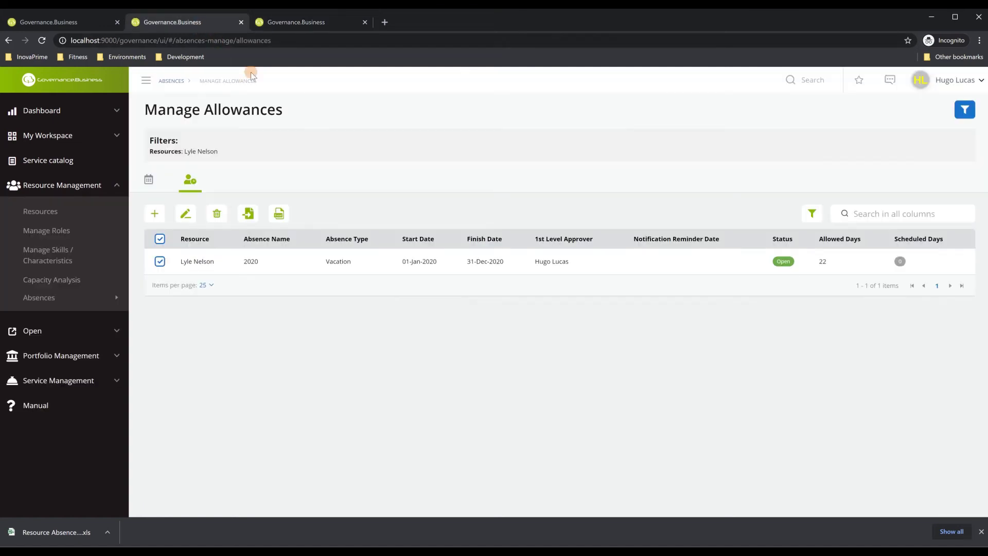
left_click(965, 109)
left_click(921, 275)
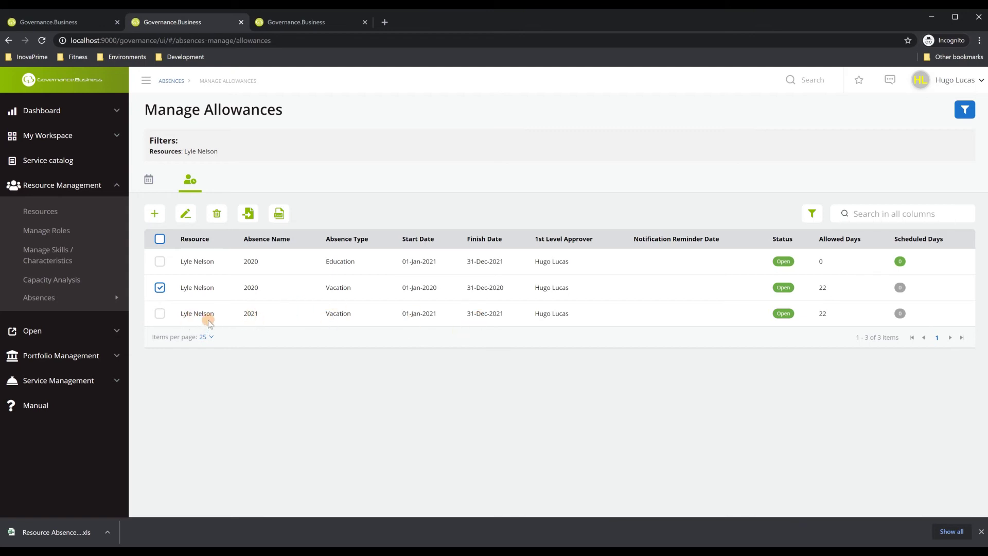
left_click(160, 288)
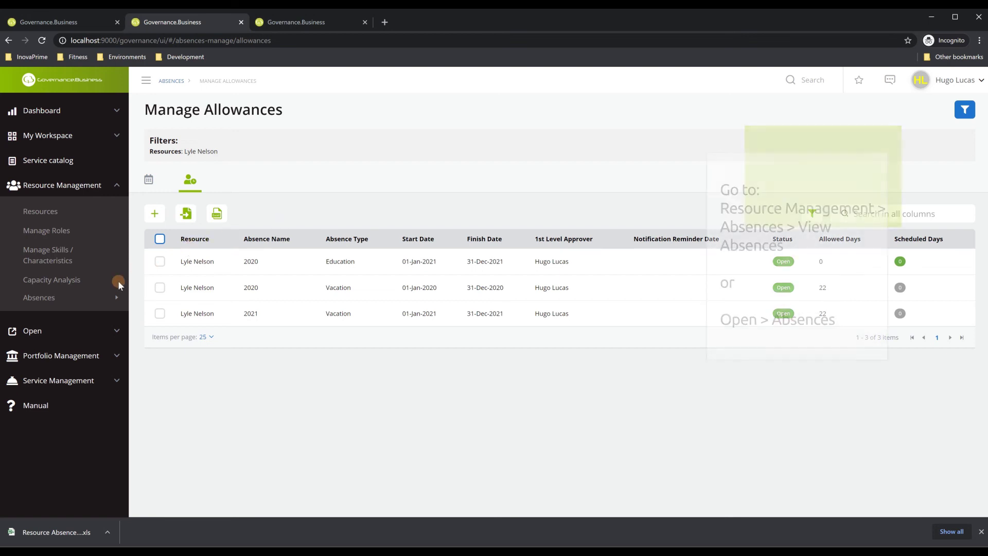
- Open the View Absences page of Resource Management
left_click(99, 300)
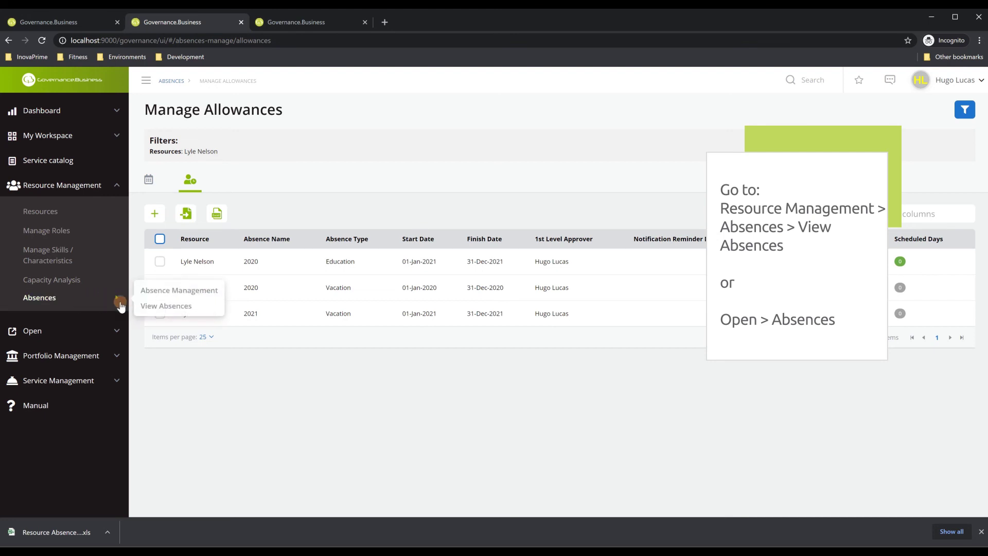
left_click(86, 332)
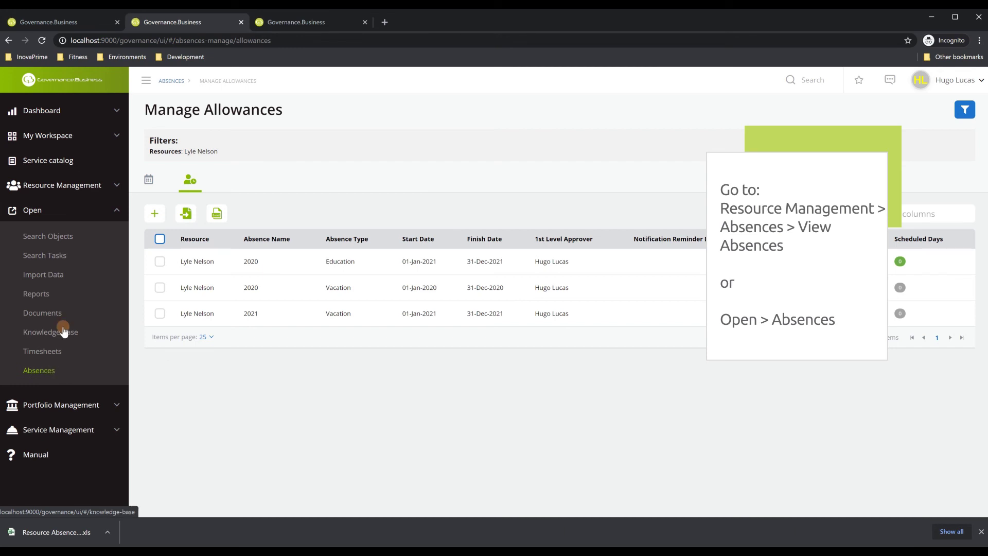
left_click(82, 186)
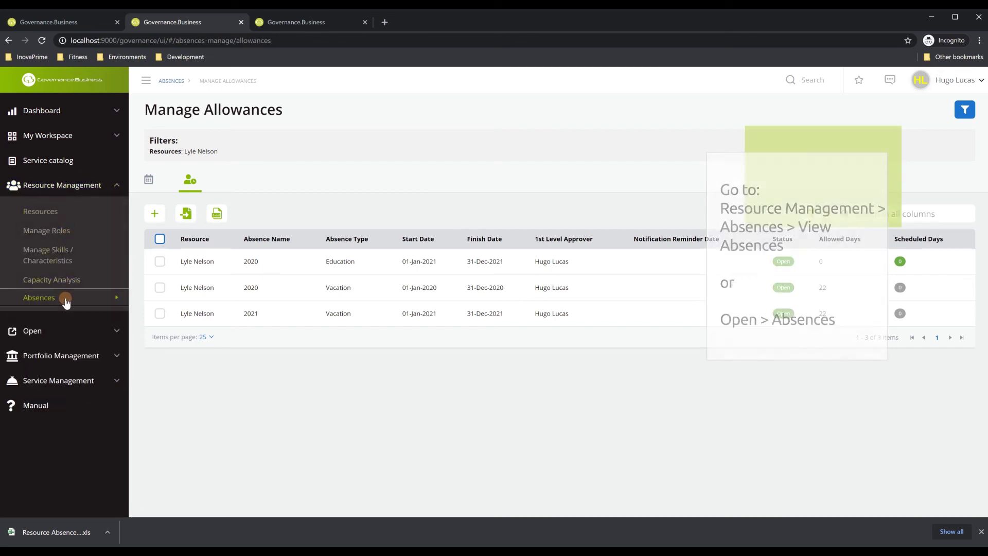
mouse_move(66, 299)
left_click(185, 306)
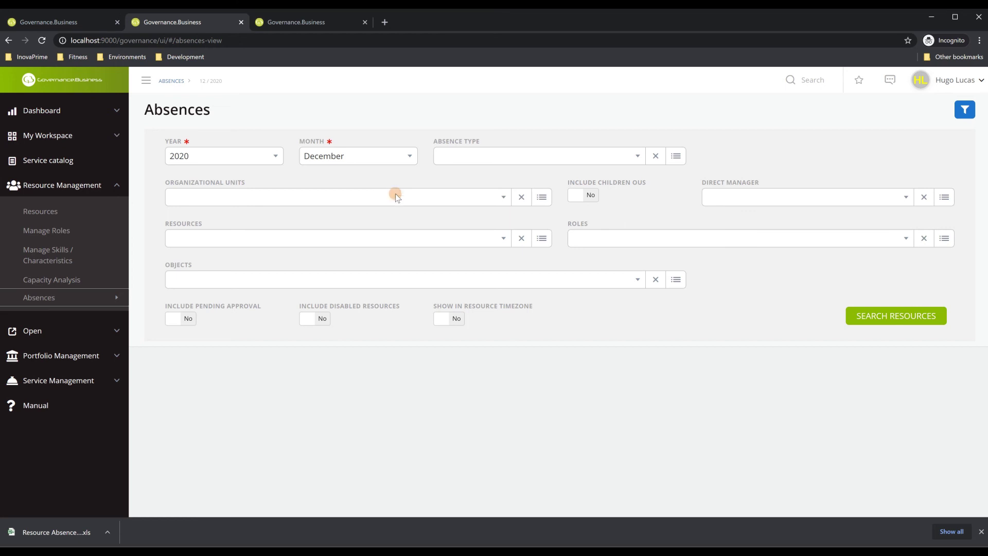
- Set the absence search month to March 2020, leave the absence type empty and search all resources
left_click(391, 163)
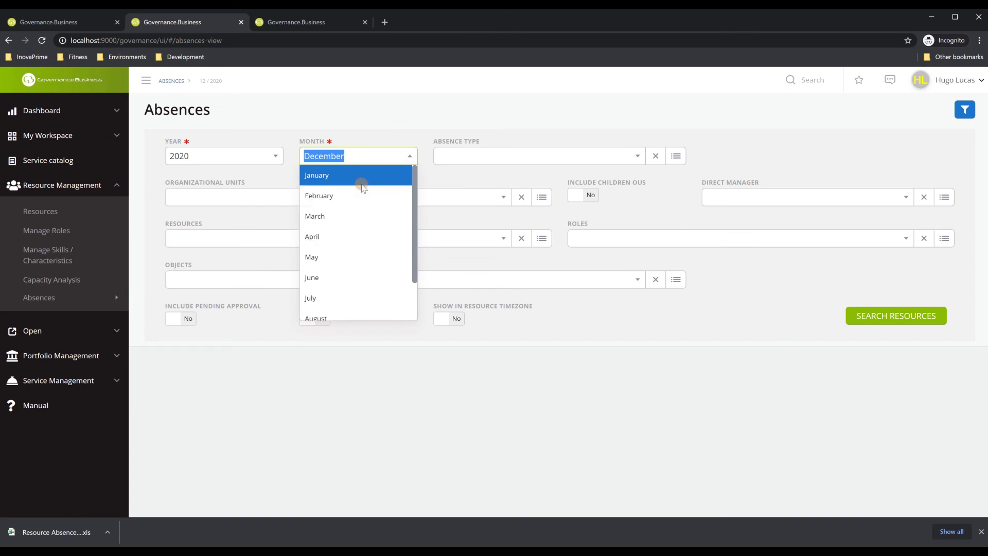
left_click(346, 215)
left_click(330, 133)
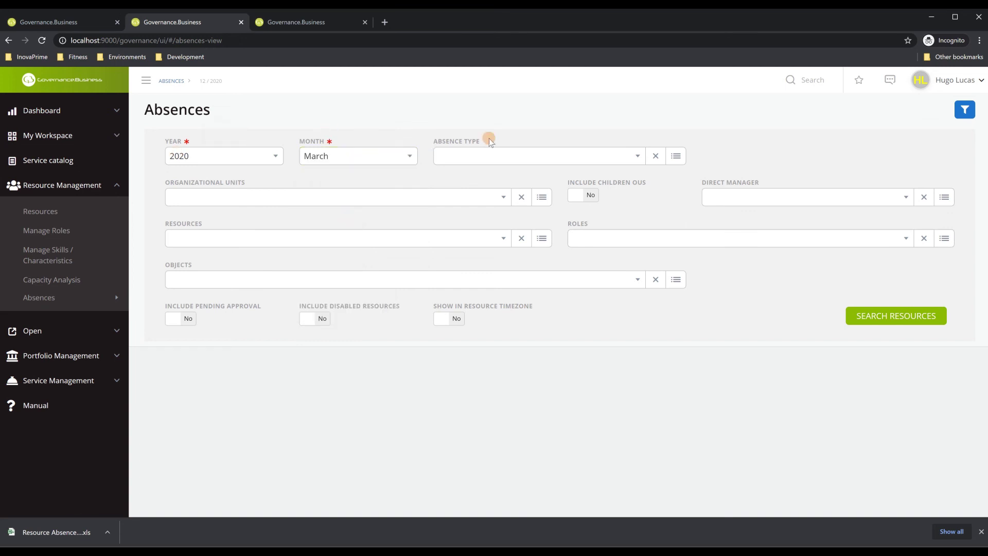
left_click(571, 158)
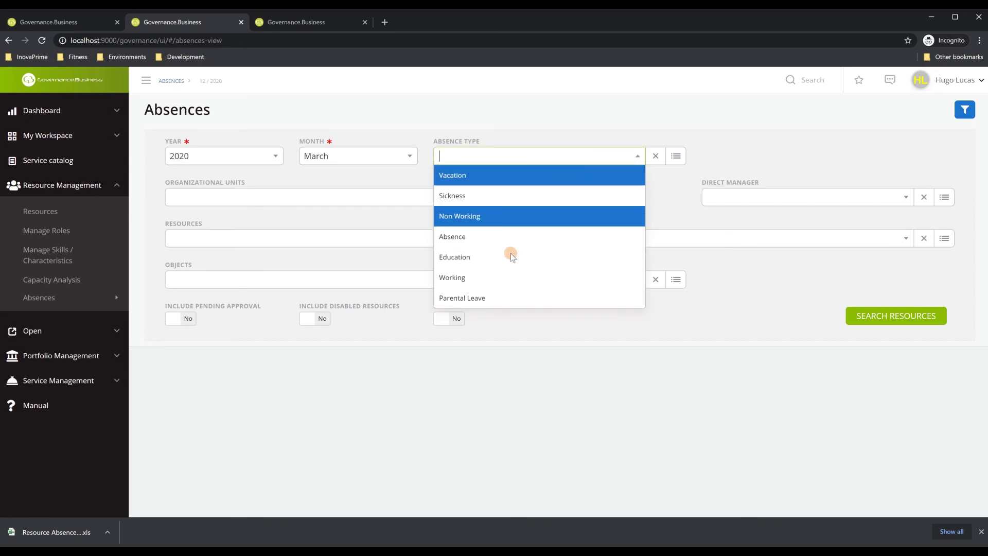
left_click(528, 134)
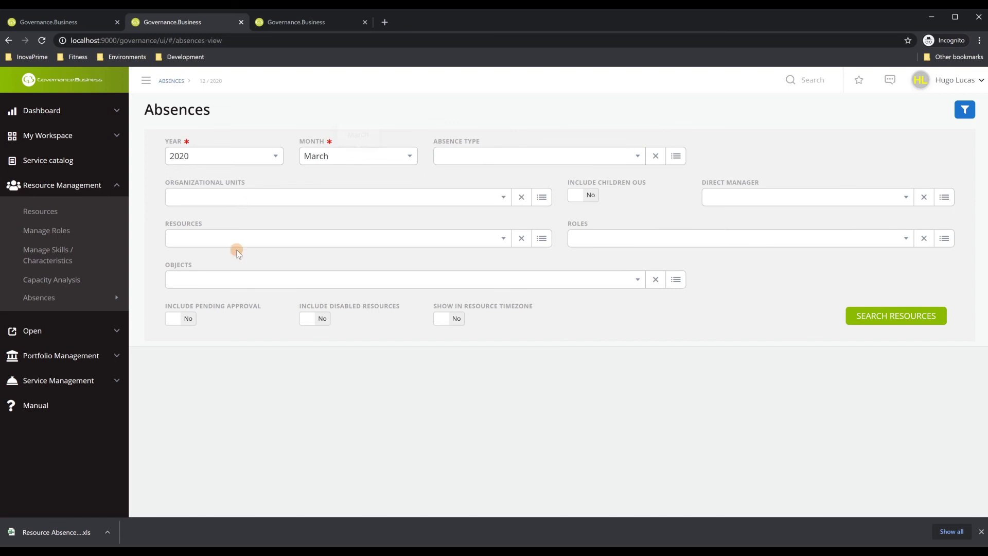
left_click(882, 321)
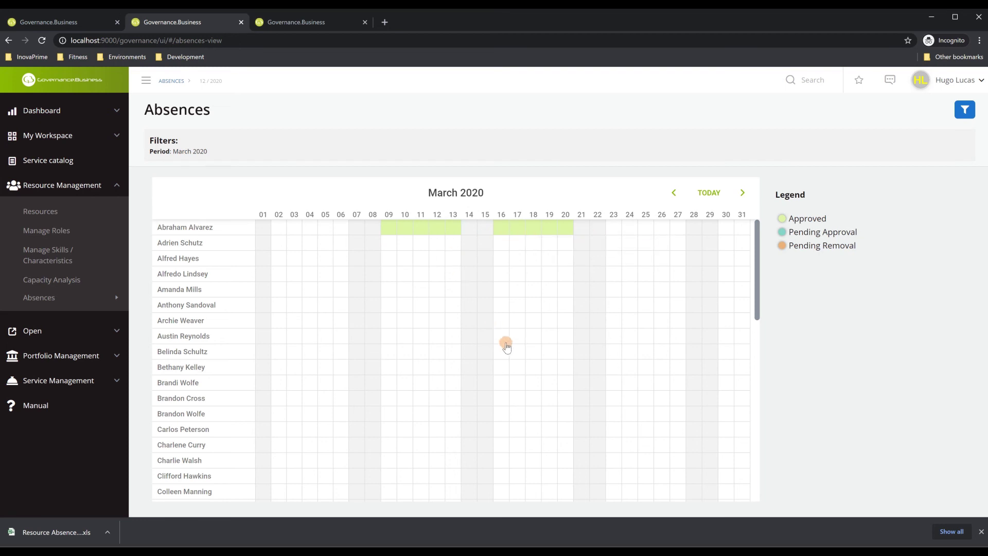
- Examine the March 2020 absence calendar across the listed resources, including its previous, next and today navigation
scroll(505, 319, "down", 3)
scroll(506, 320, "down", 20)
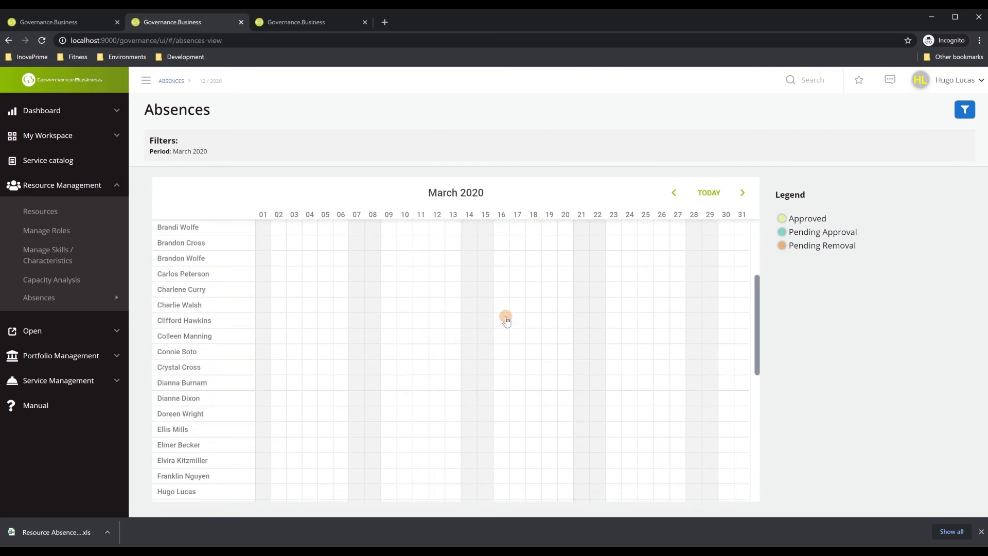
scroll(508, 322, "up", 20)
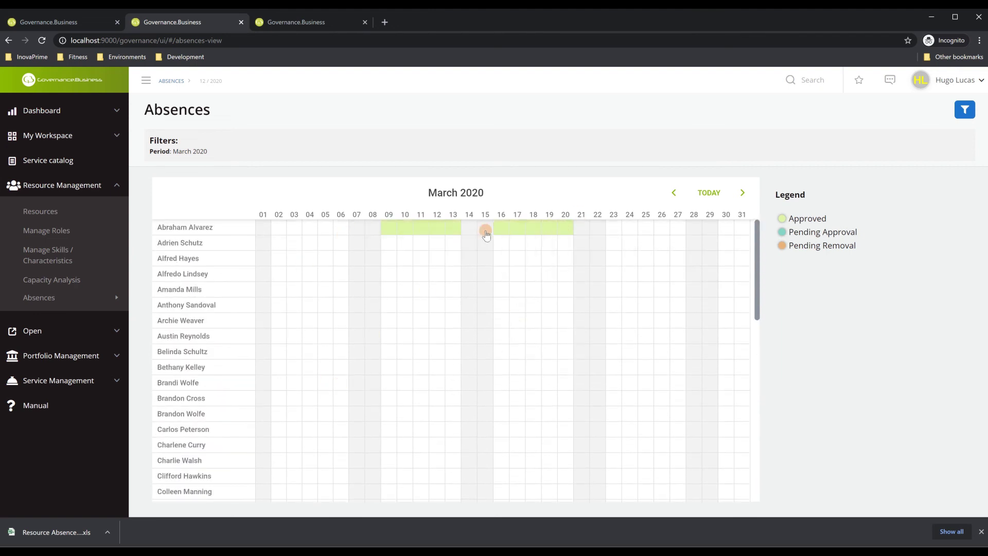
left_click(676, 198)
left_click(742, 198)
left_click(675, 198)
left_click(743, 198)
left_click(674, 198)
left_click(708, 198)
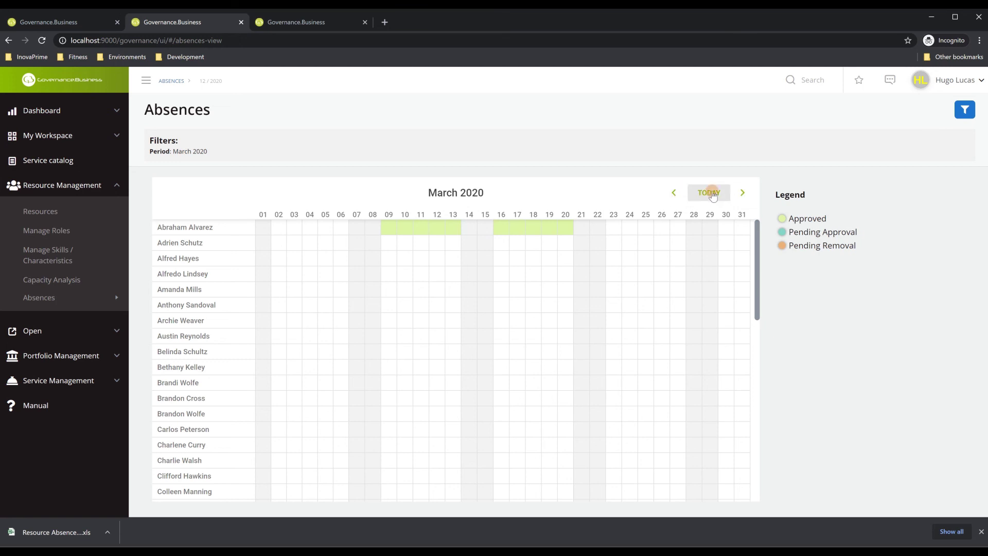